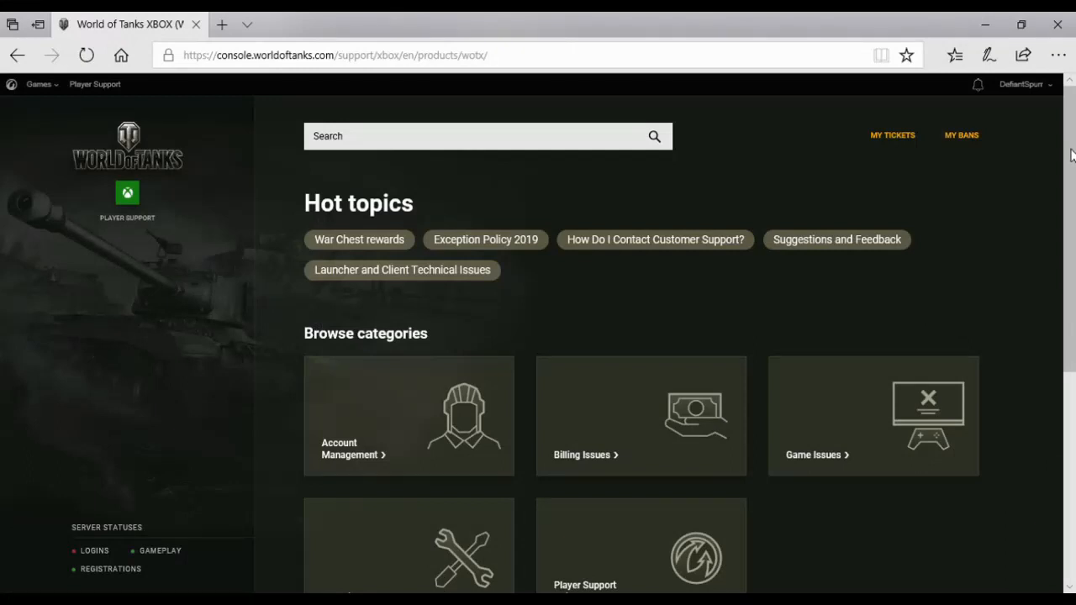
pyautogui.moveTo(1068, 195); pyautogui.dragTo(1075, 276)
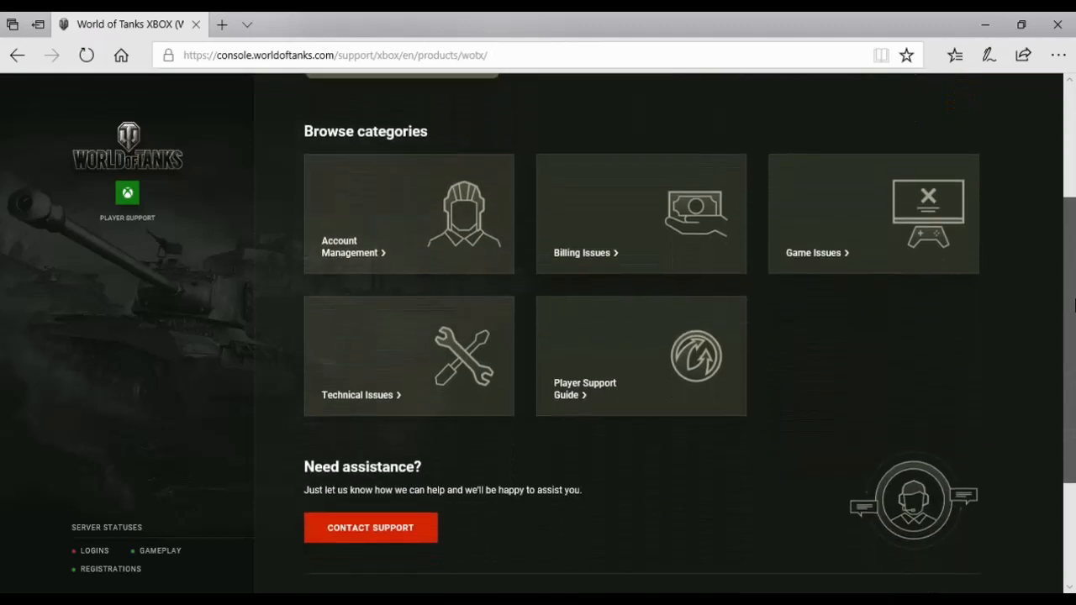
pyautogui.moveTo(1074, 274); pyautogui.dragTo(1074, 202)
pyautogui.scroll(-2, 1073, 200)
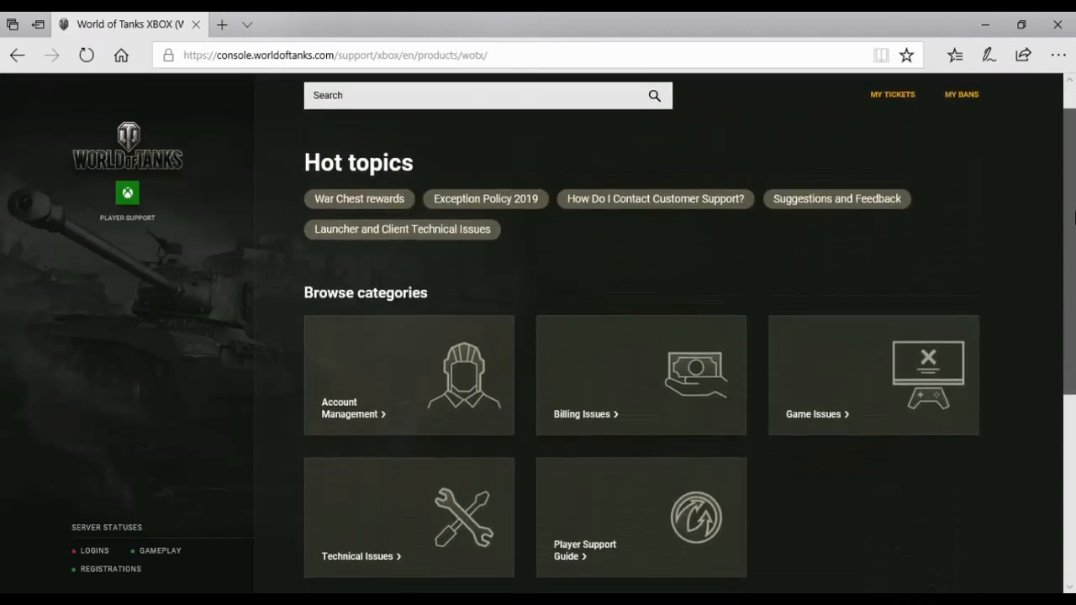
pyautogui.scroll(2, 1073, 200)
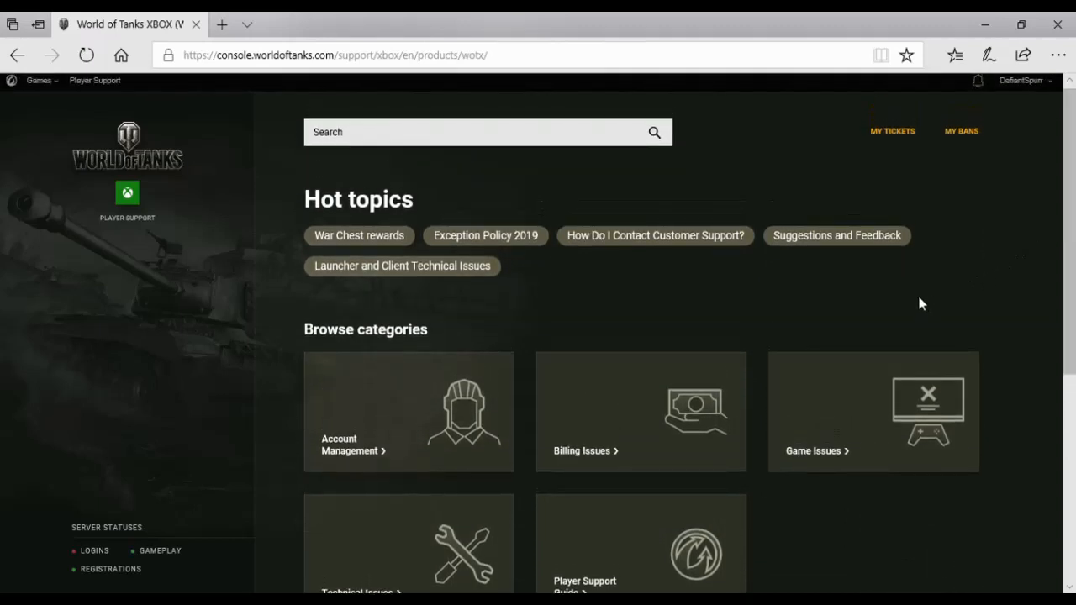
pyautogui.moveTo(1068, 251)
pyautogui.mouseDown()
pyautogui.moveTo(1068, 290)
pyautogui.moveTo(1068, 240)
pyautogui.mouseUp()
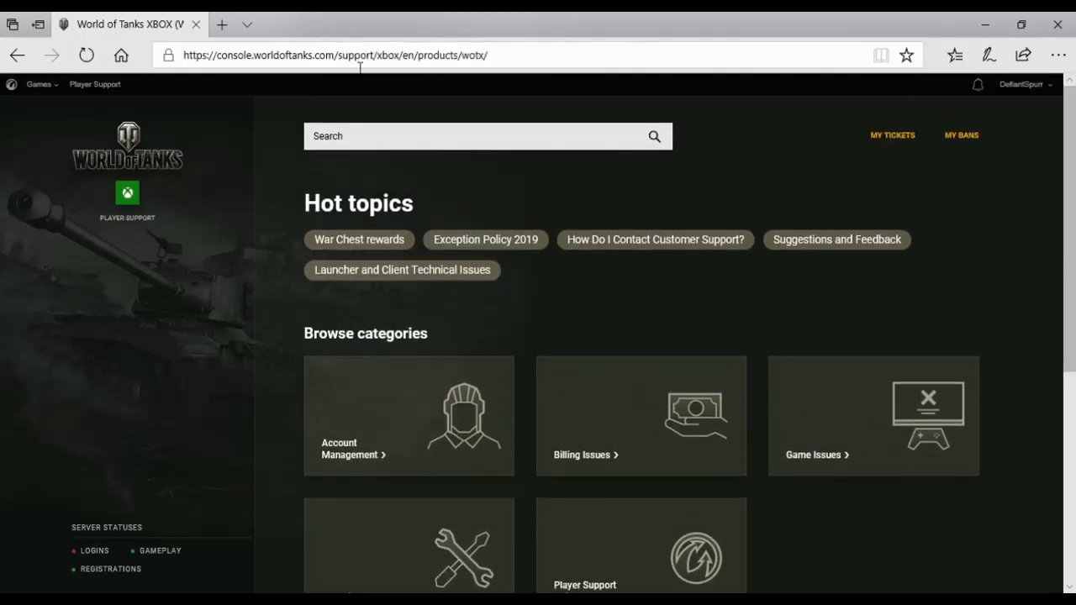
# Step: View my support tickets, then start a new Contact Support request
pyautogui.click(894, 141)
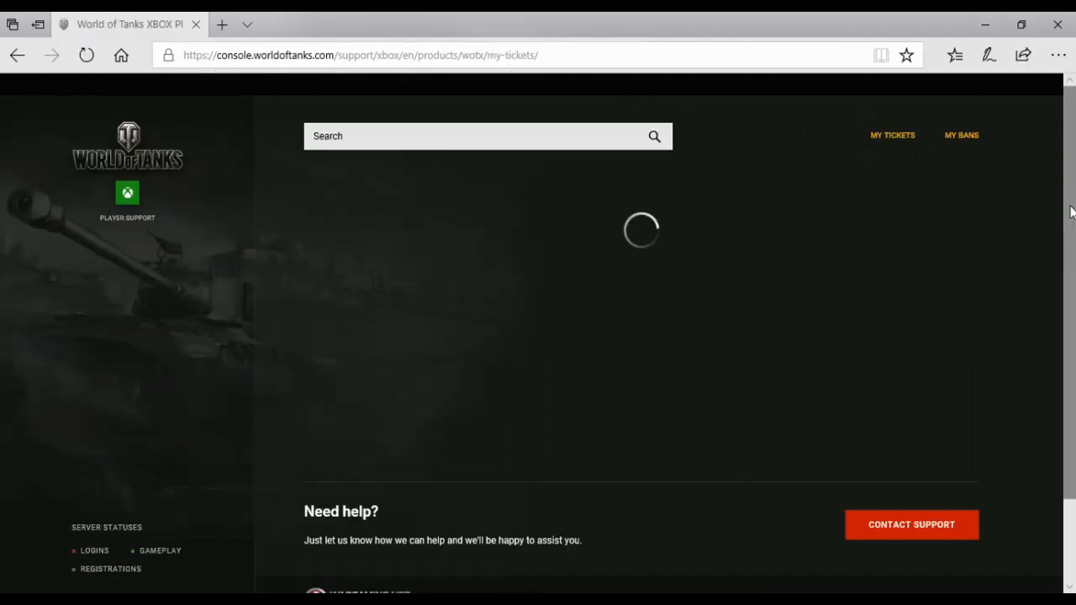
pyautogui.moveTo(1072, 212)
pyautogui.mouseDown()
pyautogui.moveTo(1073, 521)
pyautogui.moveTo(1050, 392)
pyautogui.mouseUp()
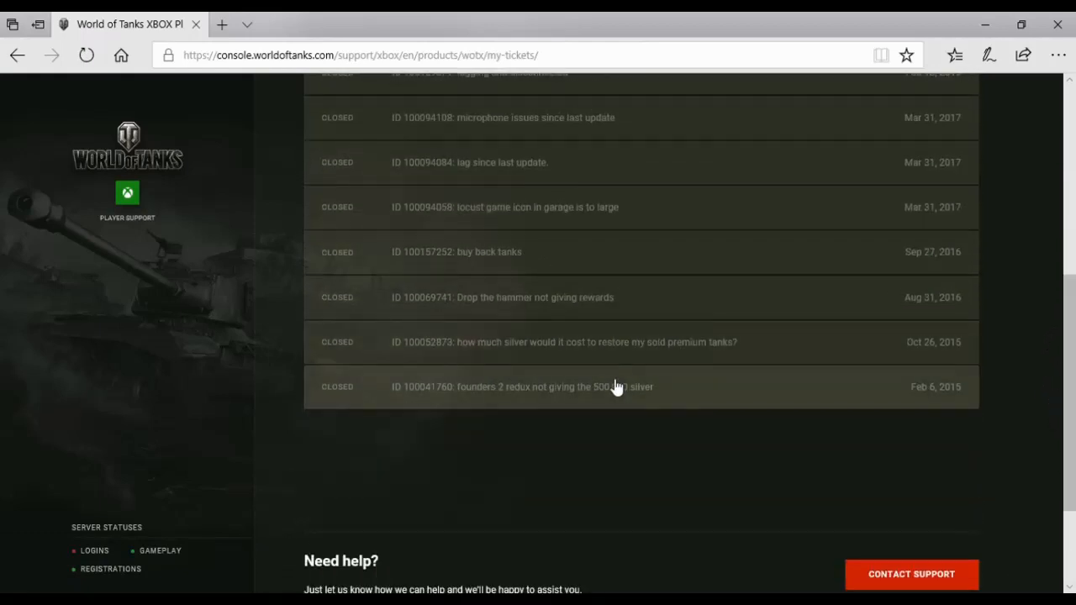
pyautogui.moveTo(1073, 437)
pyautogui.mouseDown()
pyautogui.moveTo(1074, 492)
pyautogui.moveTo(1070, 202)
pyautogui.moveTo(1070, 462)
pyautogui.mouseUp()
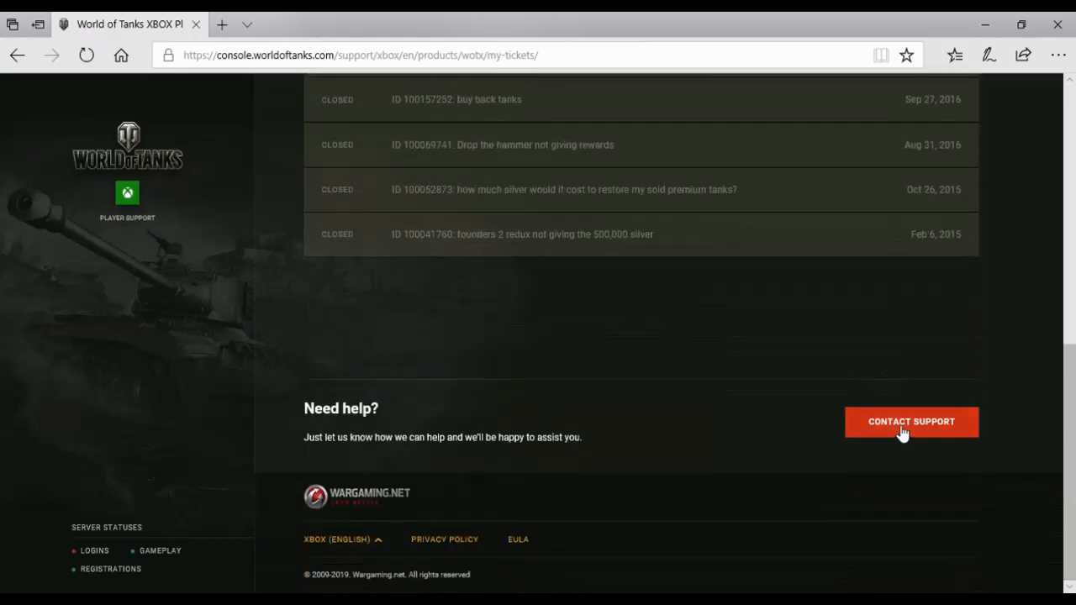
pyautogui.click(901, 434)
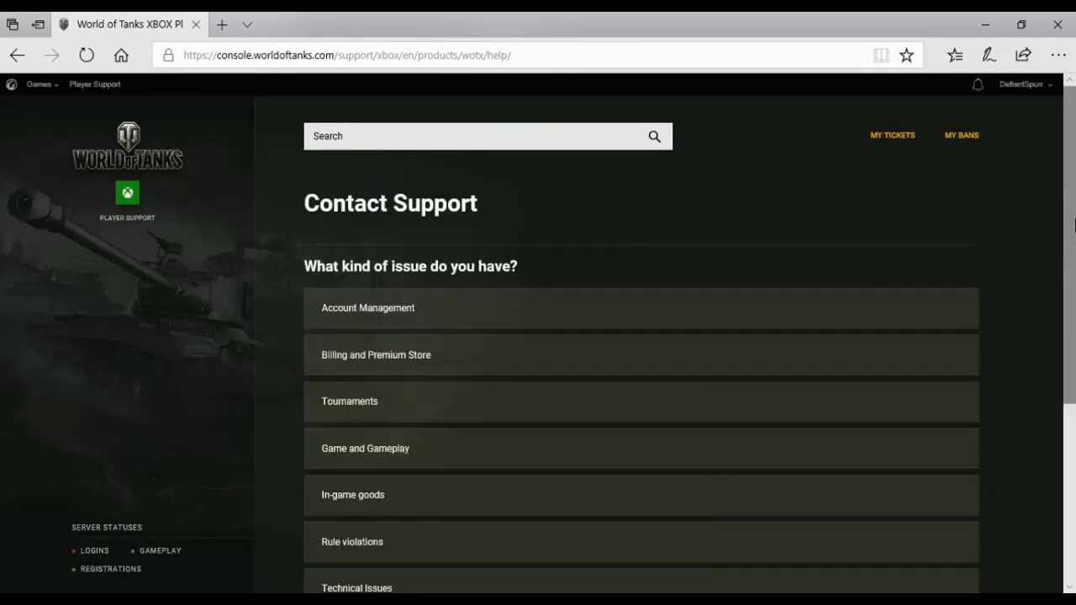
pyautogui.moveTo(1073, 226); pyautogui.dragTo(1073, 339)
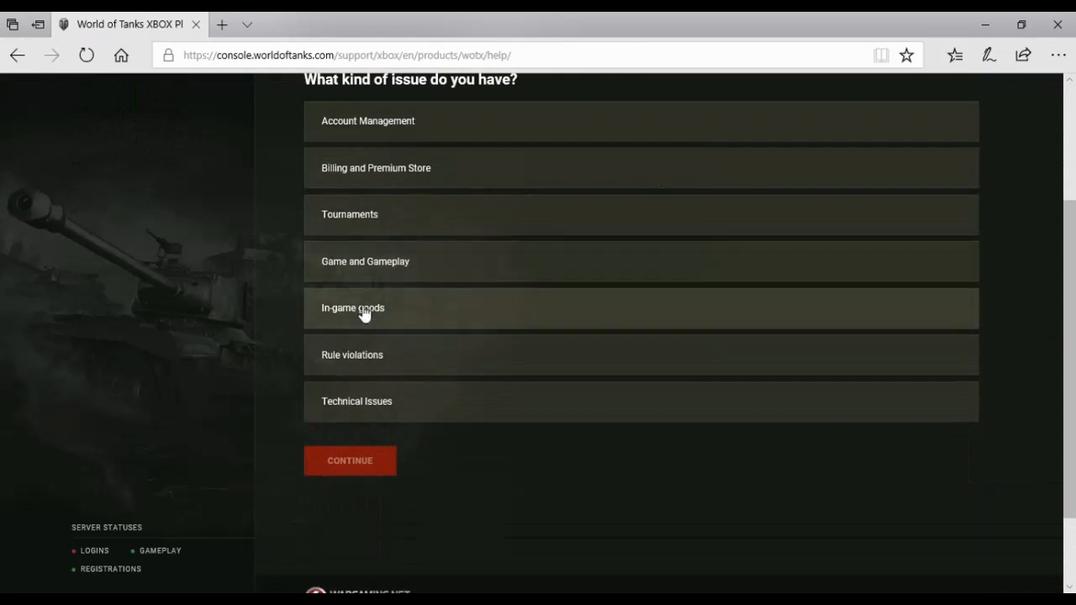
# Step: Choose Game and Gameplay with Game settings to reach the Create Ticket form, then step back
pyautogui.click(383, 264)
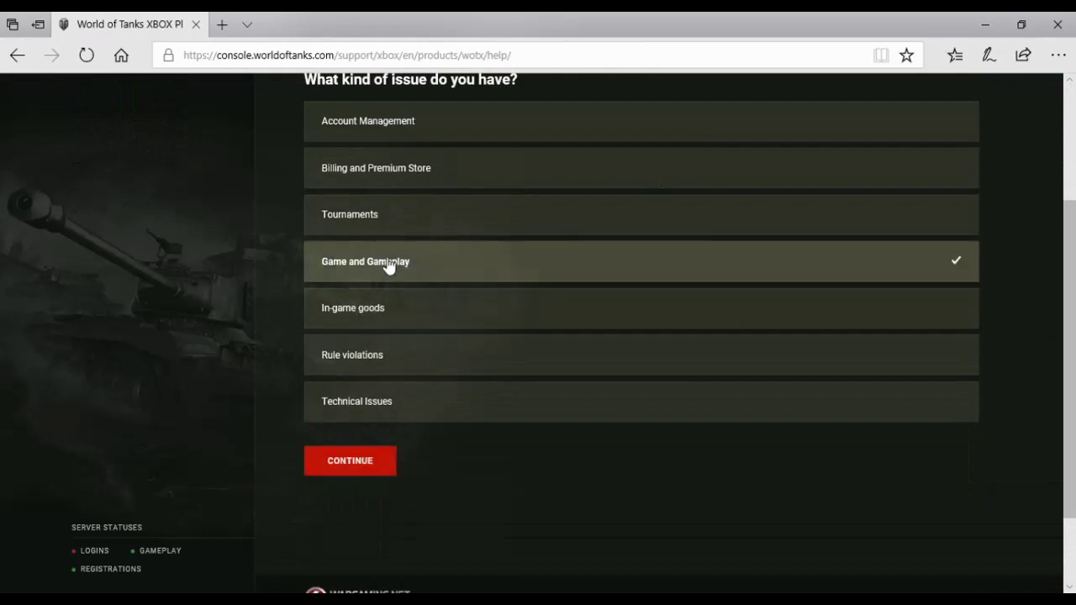
pyautogui.click(374, 469)
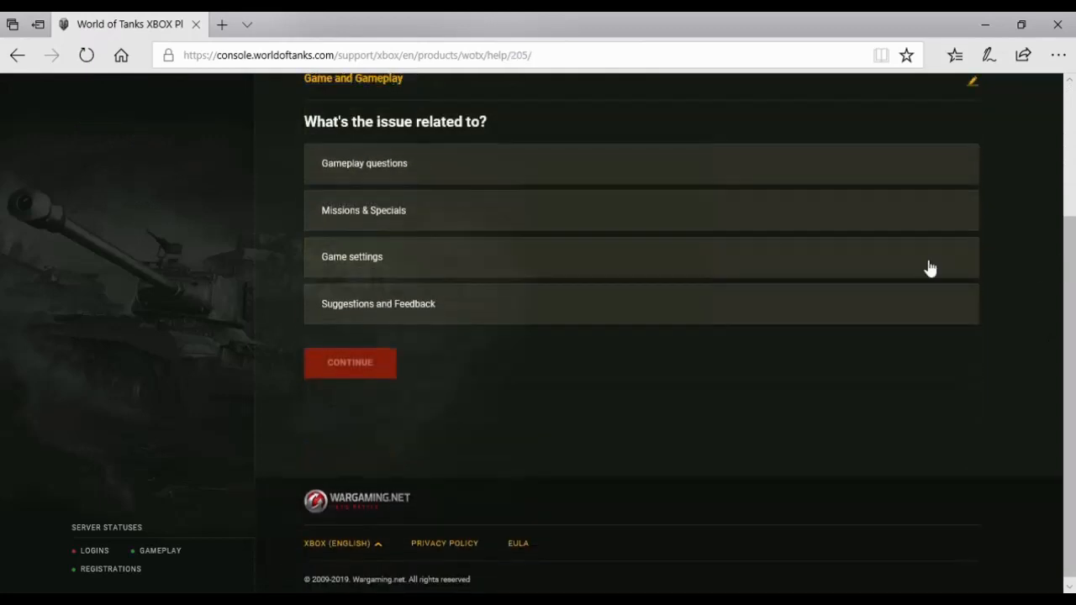
pyautogui.click(392, 261)
pyautogui.click(368, 368)
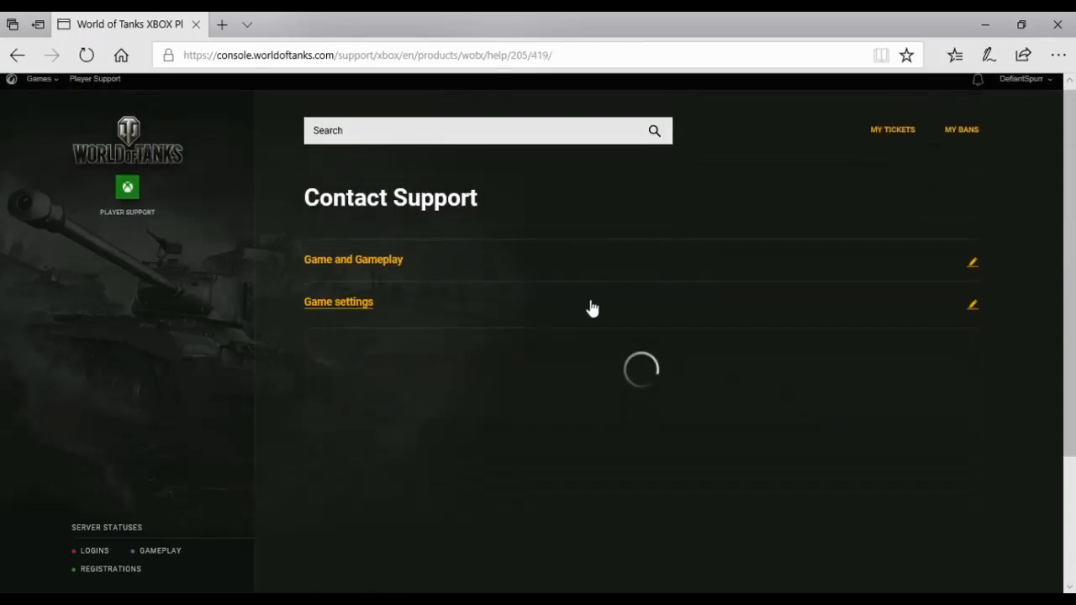
pyautogui.scroll(-2, 593, 308)
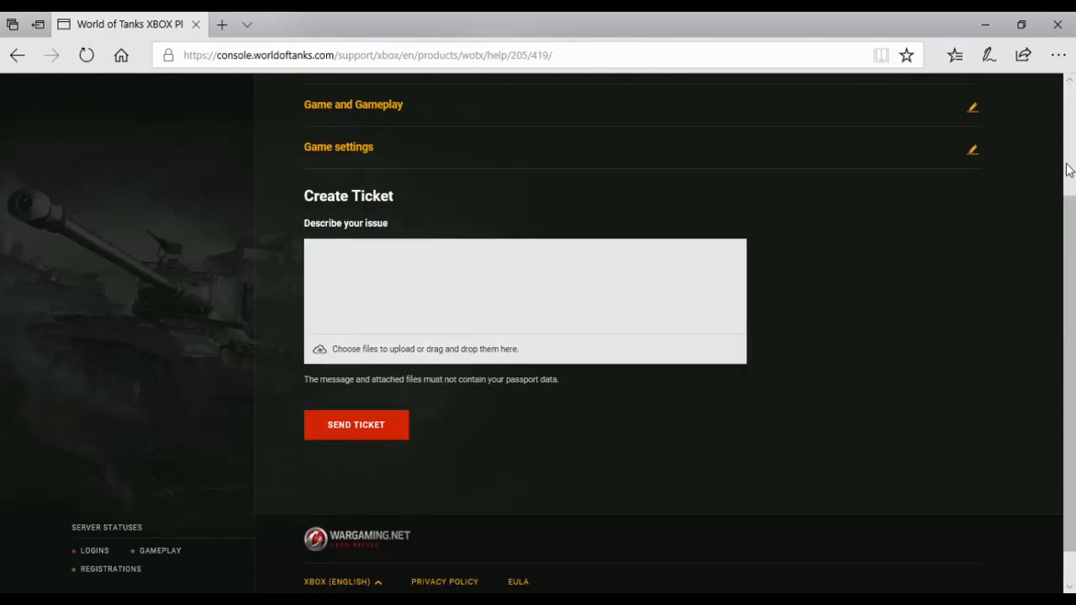
pyautogui.scroll(2, 1068, 169)
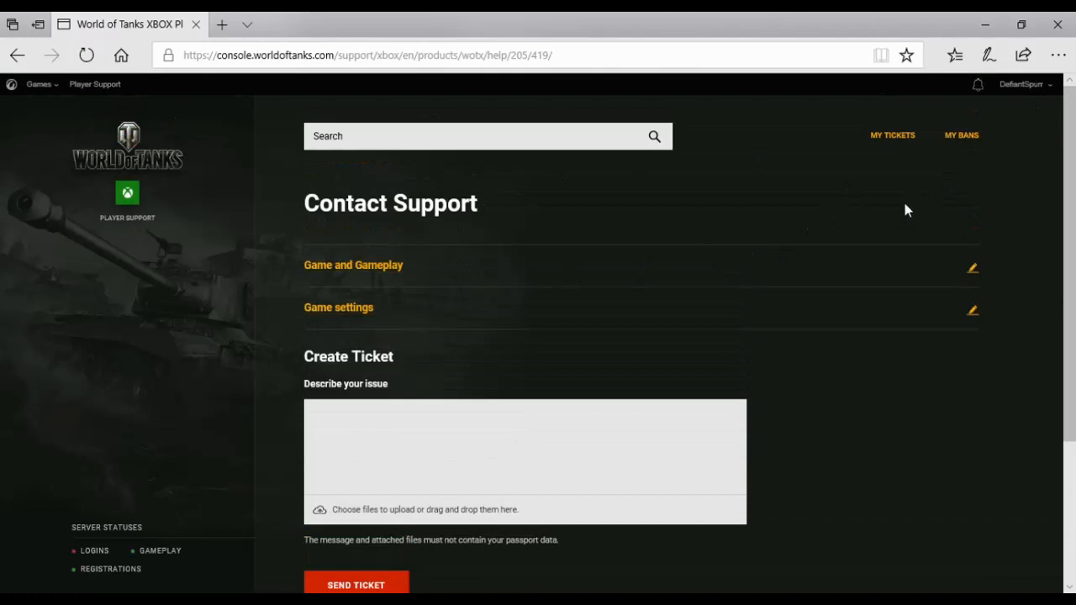
pyautogui.hotkey('alt', 'Left')
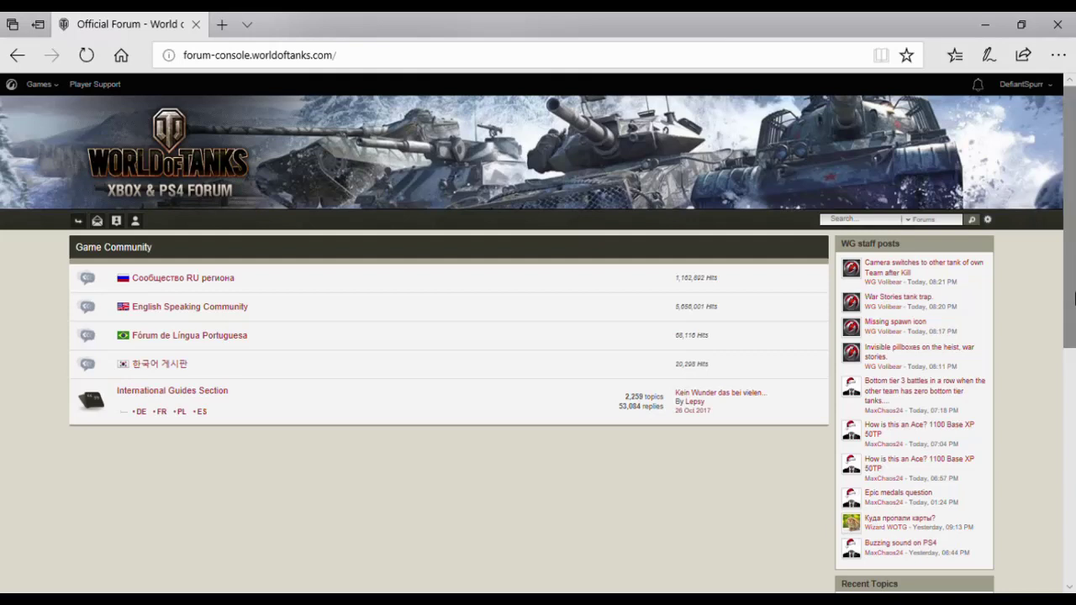
pyautogui.moveTo(1074, 299)
pyautogui.mouseDown()
pyautogui.moveTo(1074, 485)
pyautogui.moveTo(1074, 443)
pyautogui.mouseUp()
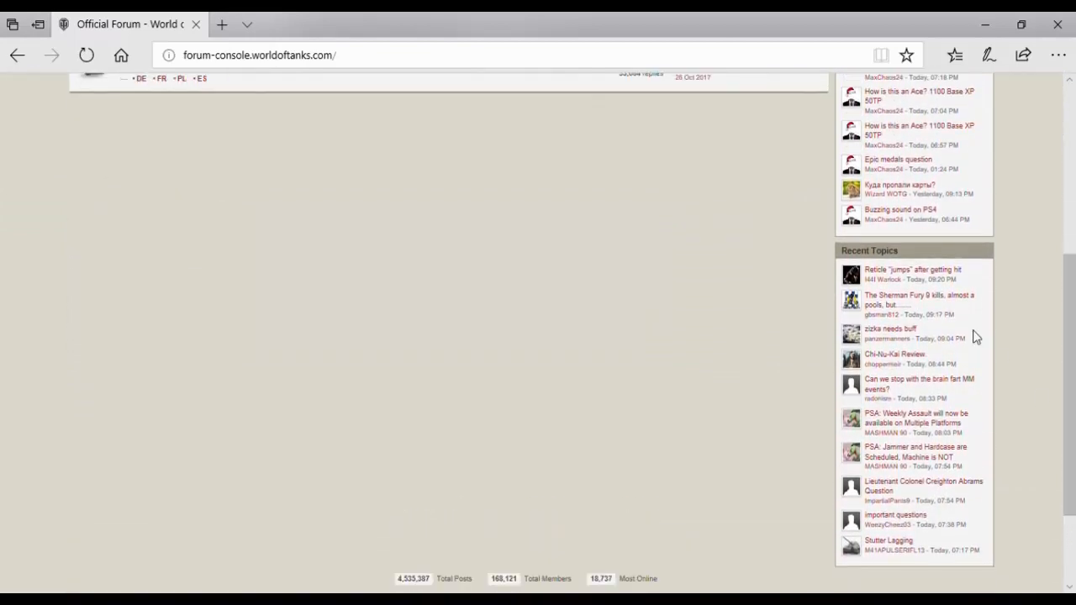
pyautogui.moveTo(1072, 492); pyautogui.dragTo(1067, 362)
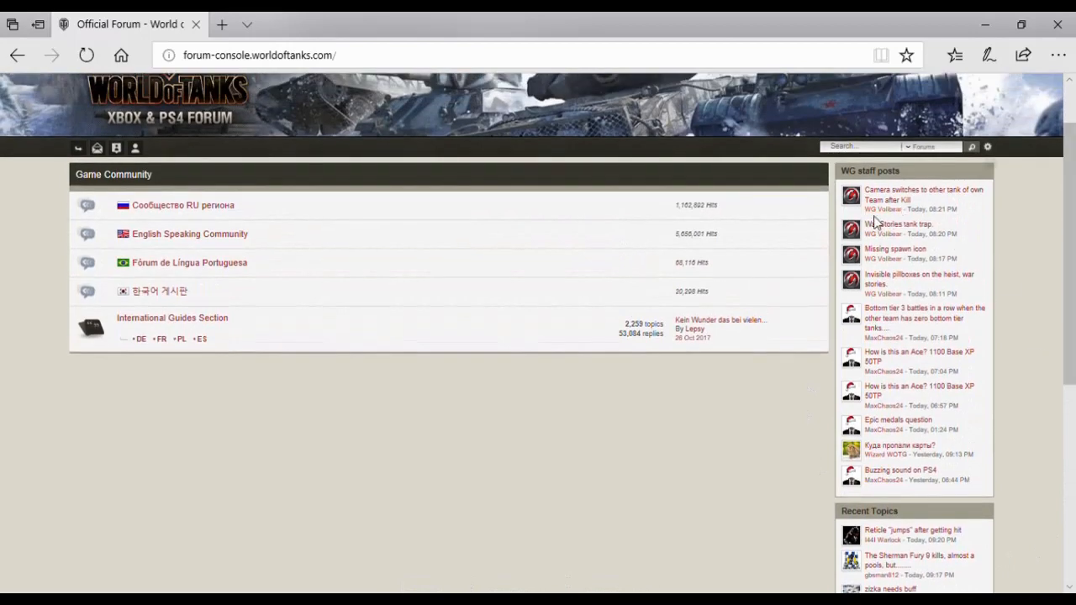
pyautogui.moveTo(1074, 208); pyautogui.dragTo(1072, 104)
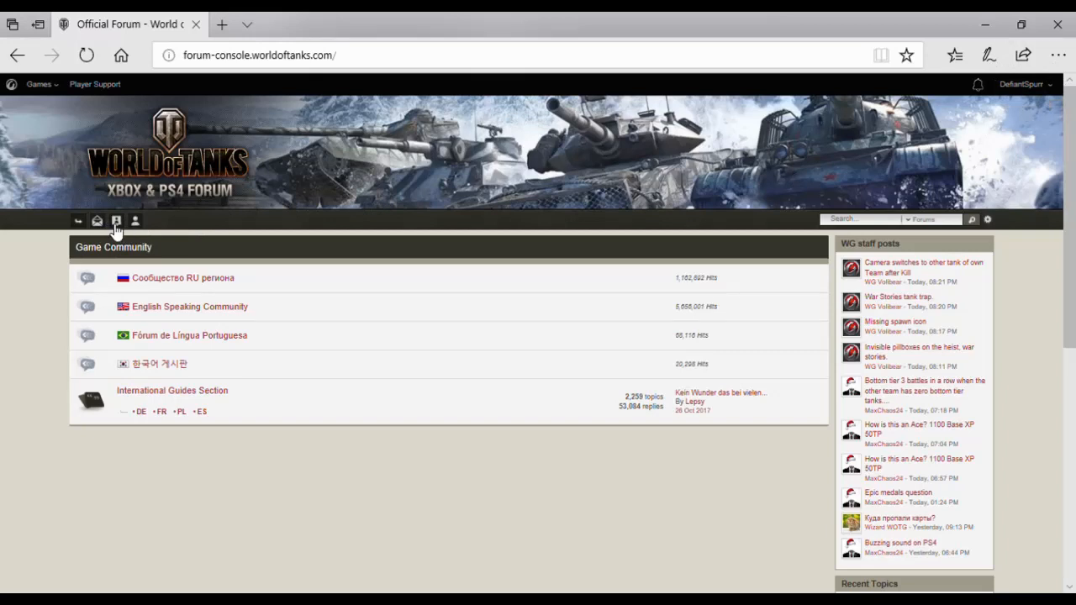
pyautogui.click(192, 312)
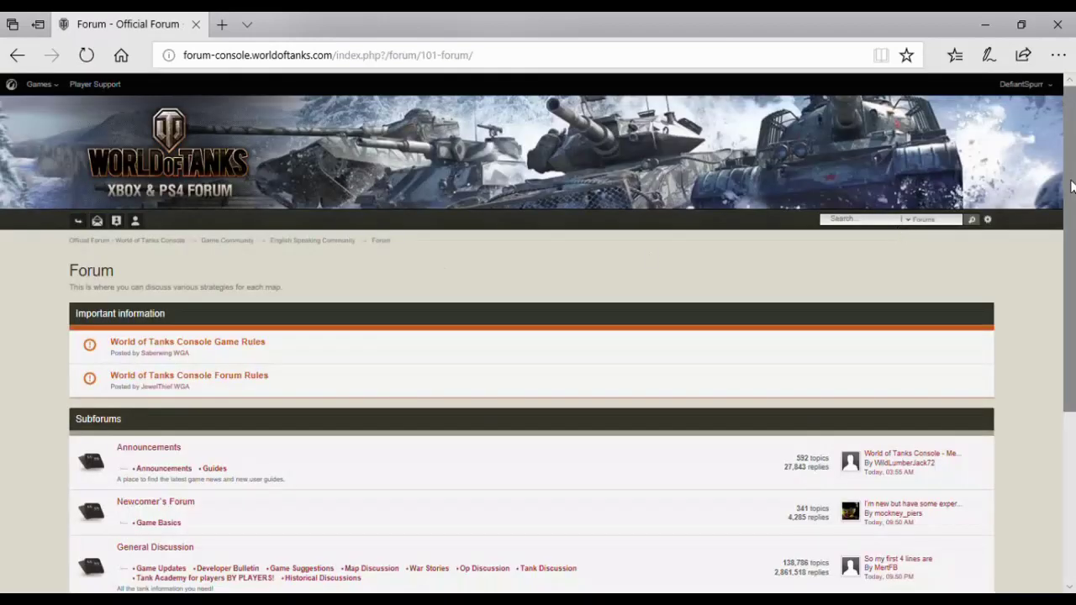
pyautogui.moveTo(1070, 195); pyautogui.dragTo(1070, 329)
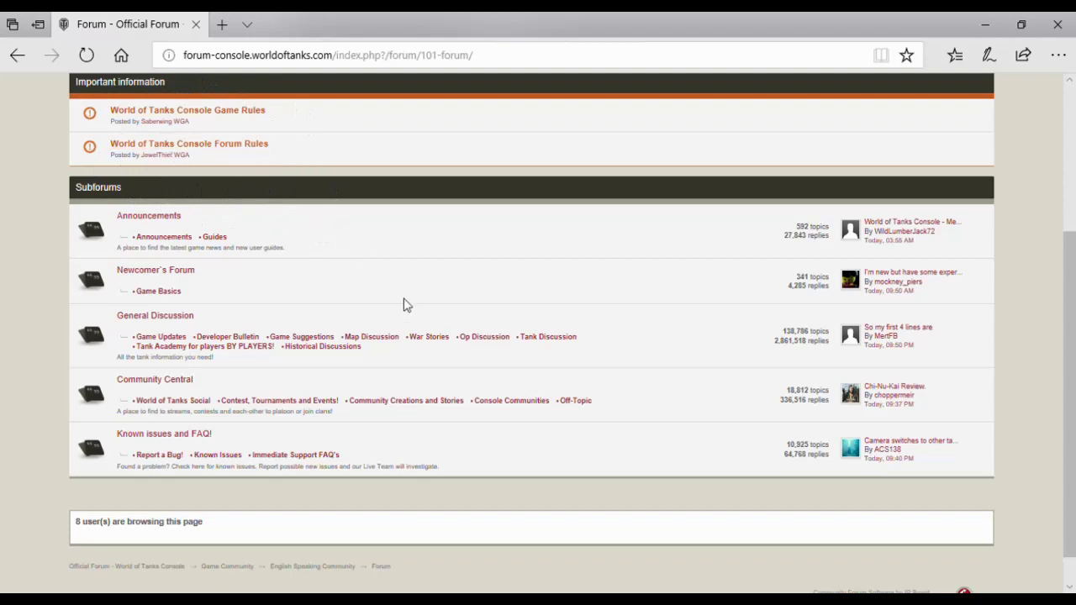
pyautogui.scroll(-1, 1066, 268)
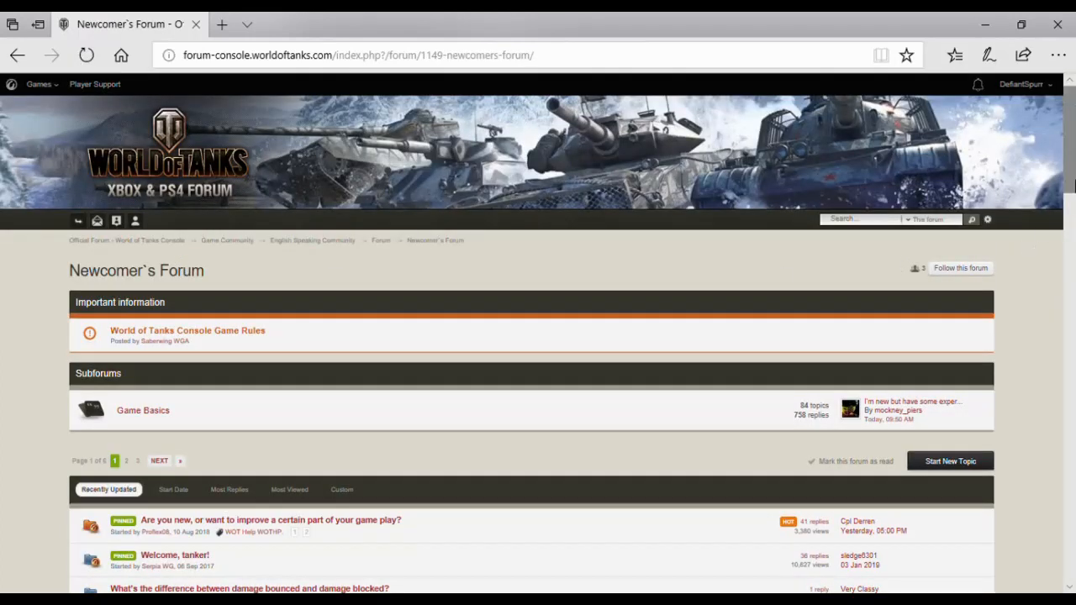
pyautogui.moveTo(1072, 186); pyautogui.dragTo(1070, 269)
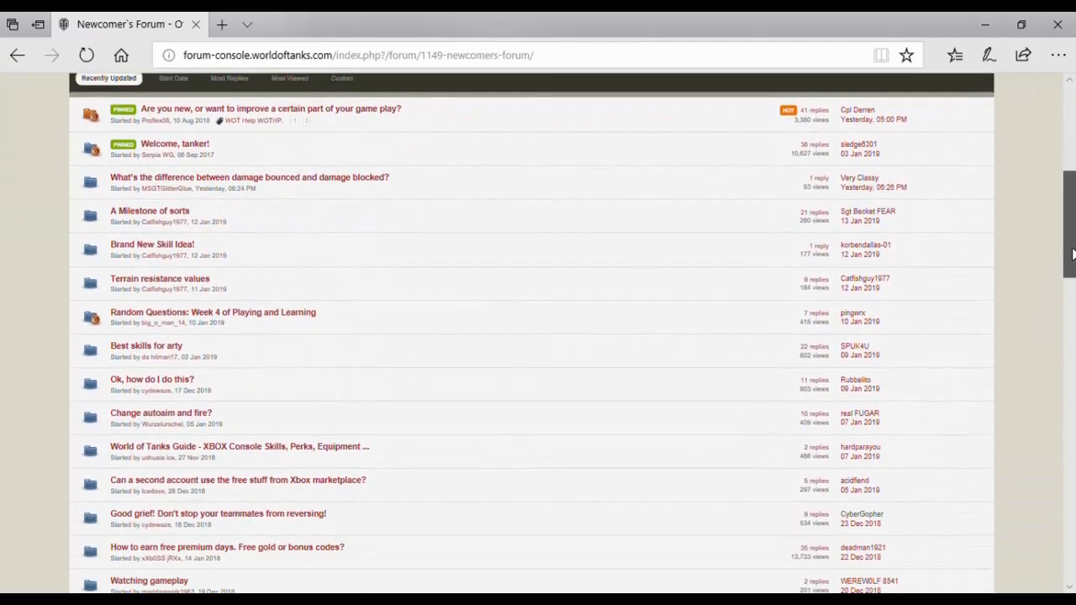
pyautogui.scroll(-1, 1072, 254)
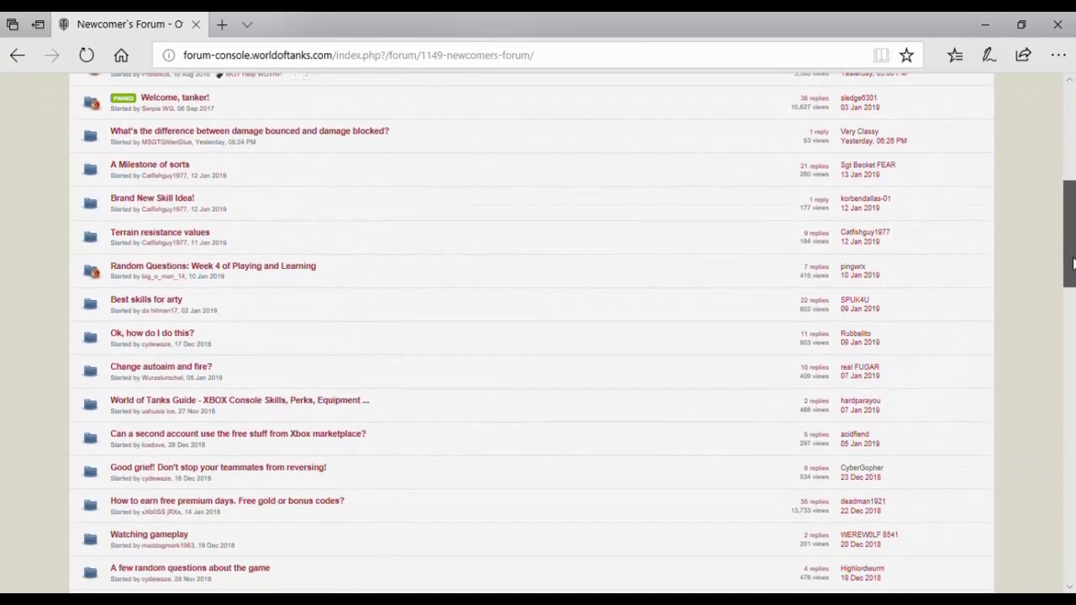
# Step: Return from the Newcomer's Forum to the main Forum and enter General Discussion
pyautogui.click(19, 55)
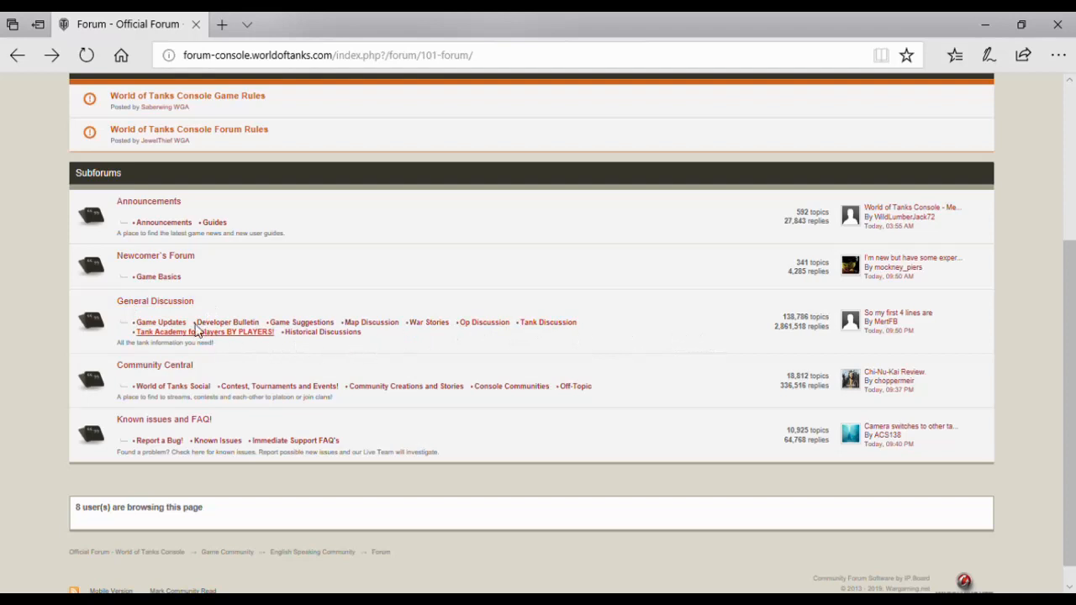
pyautogui.click(168, 302)
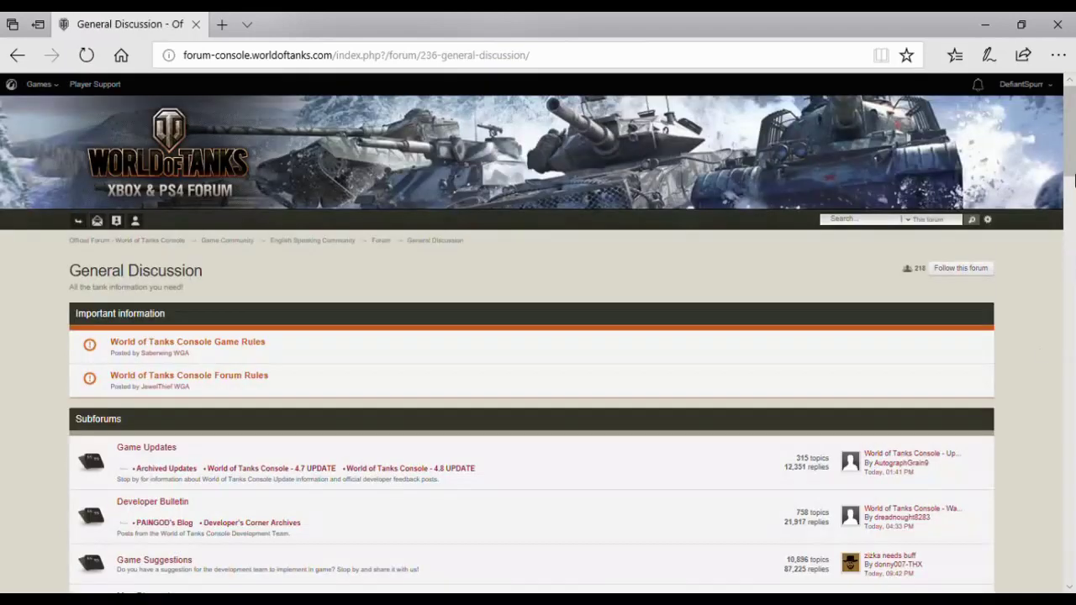
pyautogui.moveTo(1074, 178); pyautogui.dragTo(1073, 250)
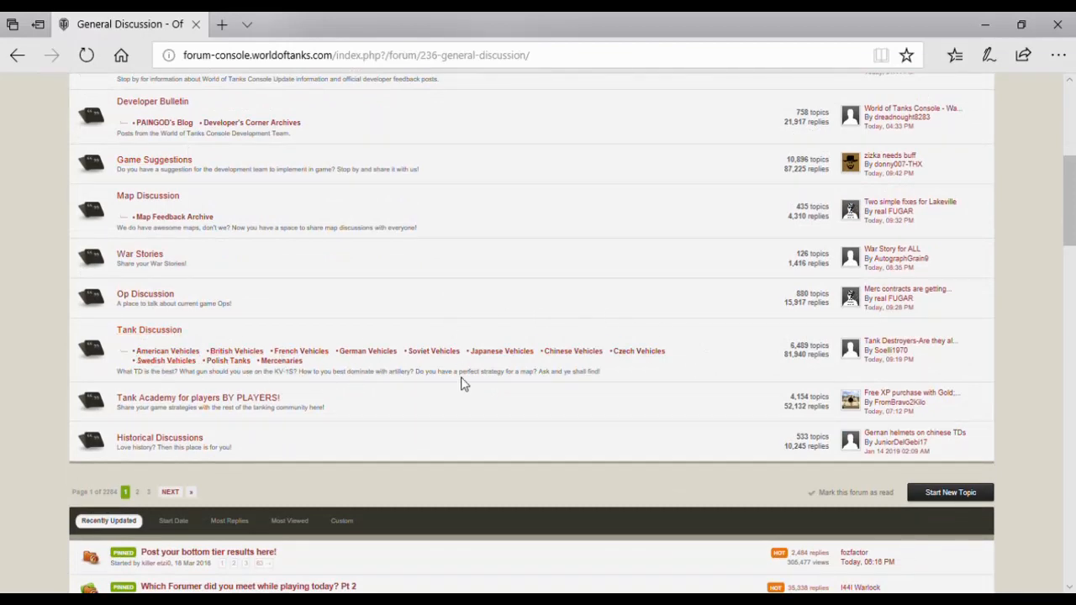
pyautogui.scroll(-1, 1073, 244)
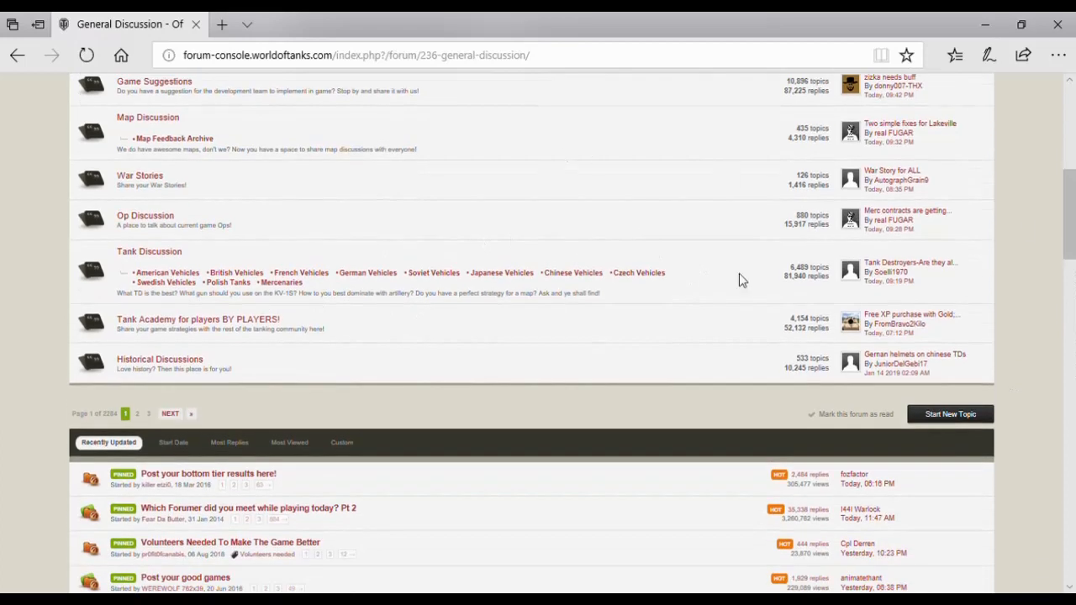
pyautogui.moveTo(1072, 232)
pyautogui.mouseDown()
pyautogui.moveTo(1073, 286)
pyautogui.moveTo(1072, 210)
pyautogui.mouseUp()
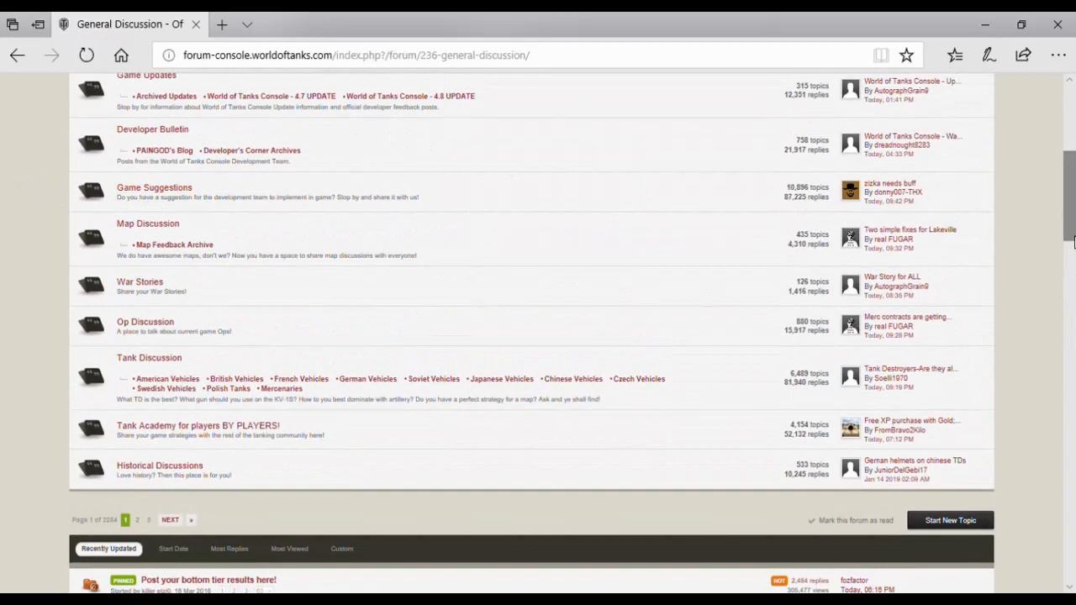
pyautogui.moveTo(1072, 234); pyautogui.dragTo(1071, 312)
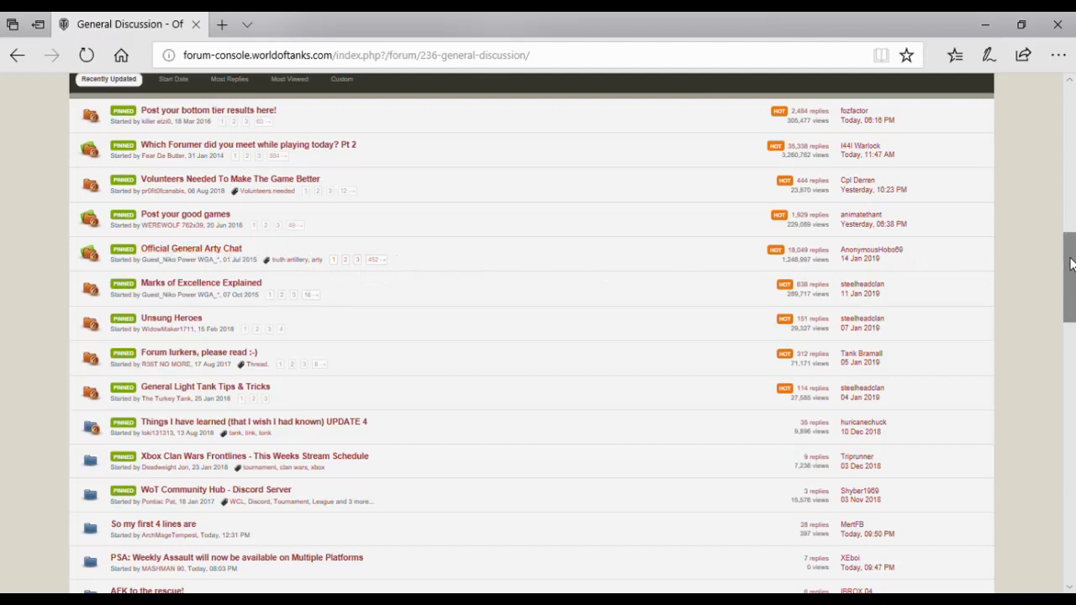
pyautogui.moveTo(1070, 264); pyautogui.dragTo(1071, 267)
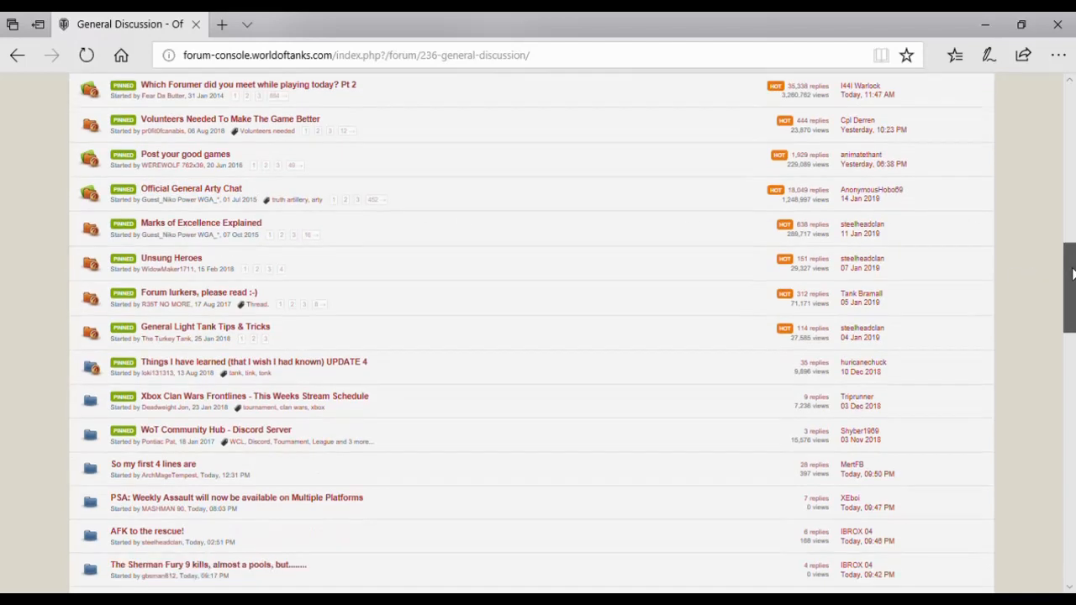
pyautogui.moveTo(1071, 268)
pyautogui.mouseDown()
pyautogui.moveTo(1073, 464)
pyautogui.moveTo(1073, 130)
pyautogui.mouseUp()
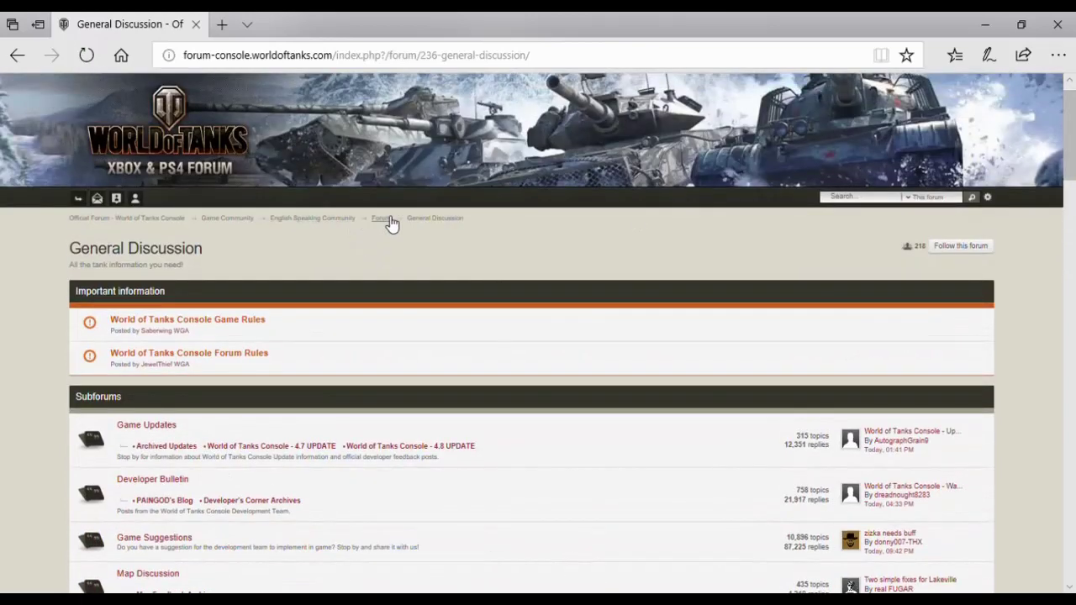
# Step: Return to the main Forum page and enter the Console Communities subforum
pyautogui.click(383, 219)
pyautogui.moveTo(1073, 269); pyautogui.dragTo(1074, 429)
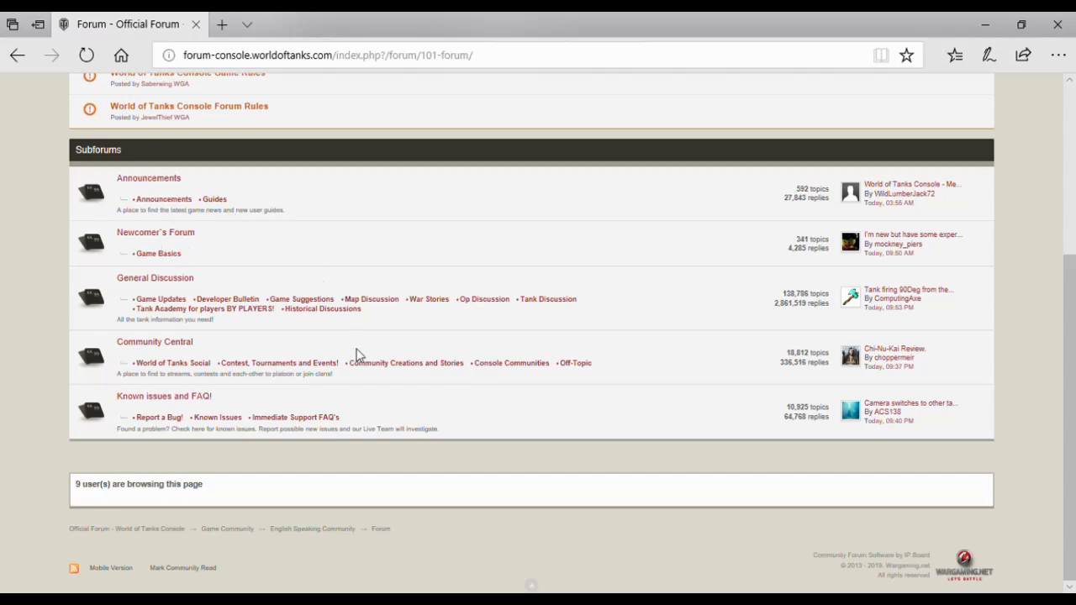
pyautogui.click(519, 368)
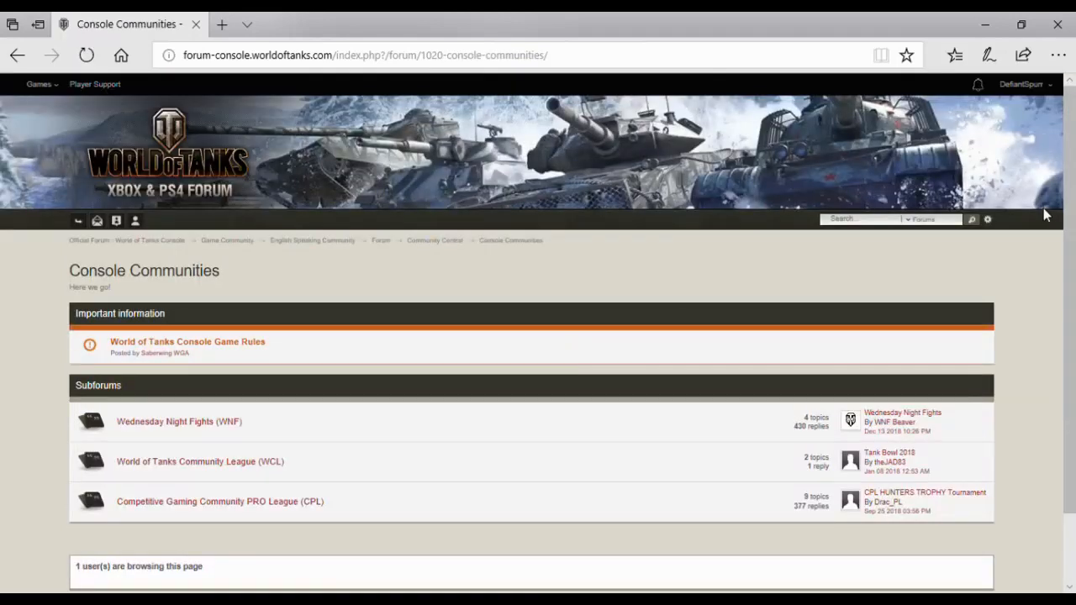
pyautogui.scroll(-2, 1055, 219)
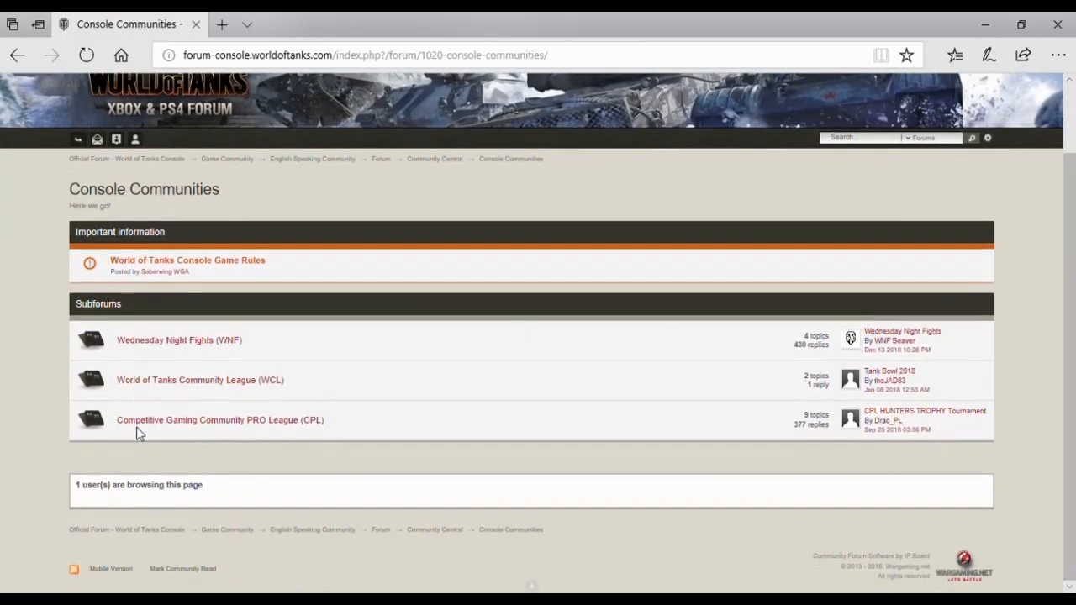
pyautogui.click(17, 55)
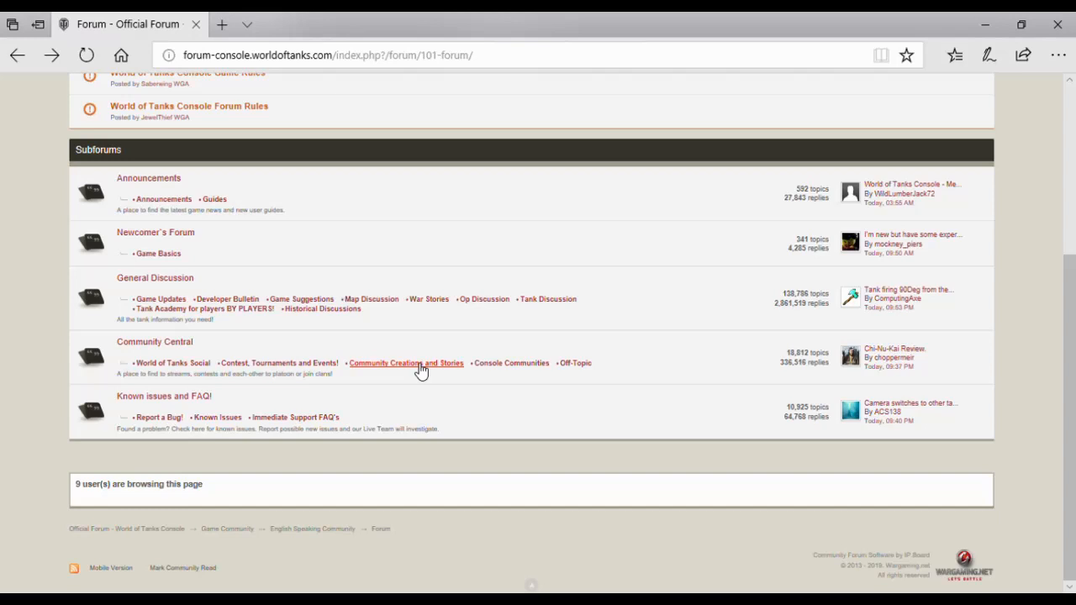
# Step: Enter Community Central, then its World of Tanks Console Streamers! subforum
pyautogui.click(159, 345)
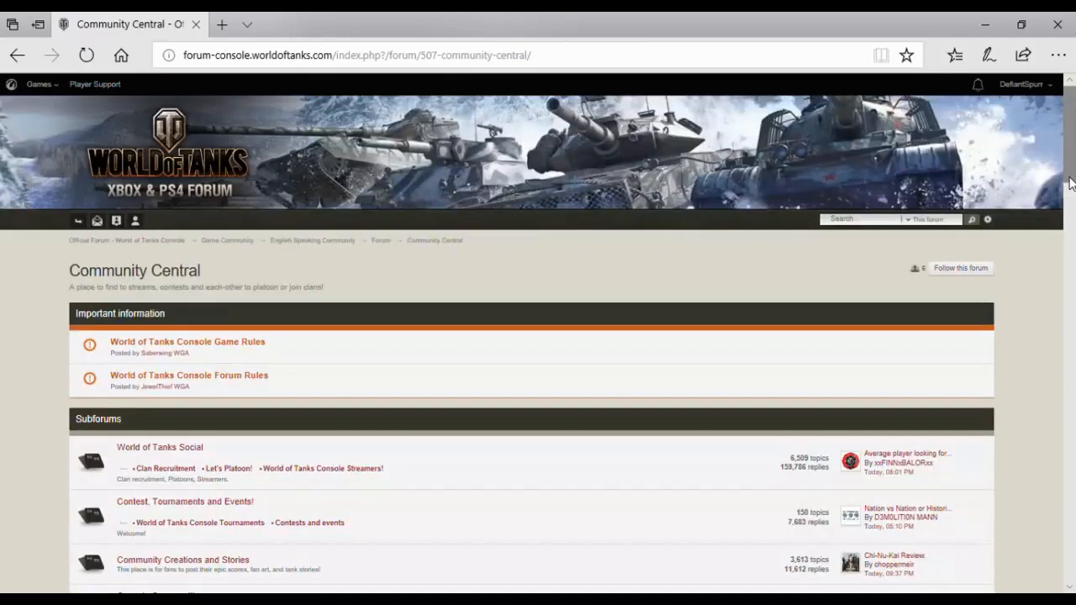
pyautogui.moveTo(1071, 183); pyautogui.dragTo(1073, 229)
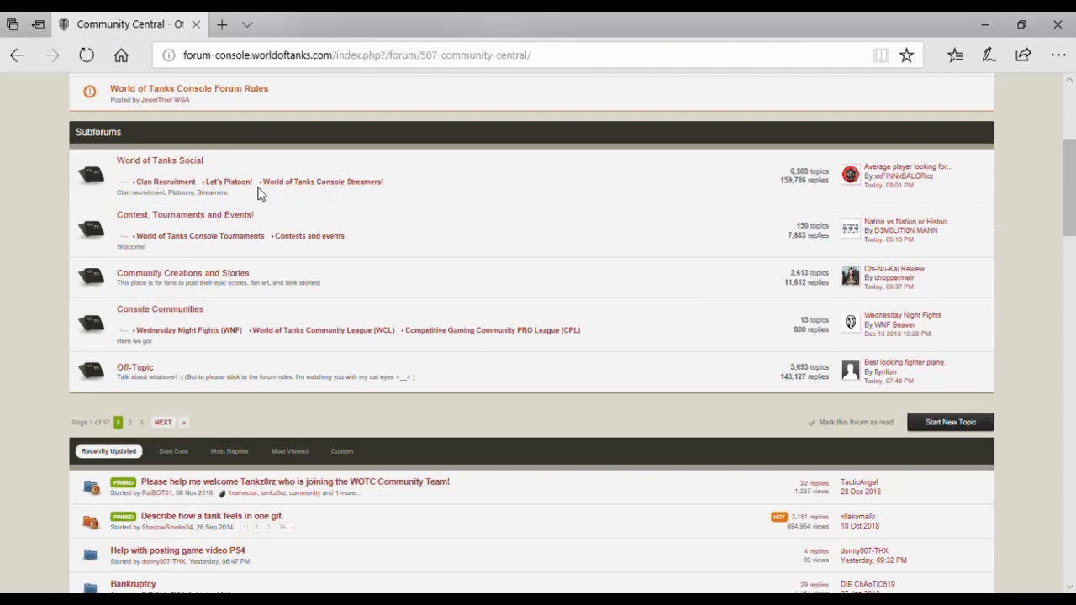
pyautogui.click(343, 185)
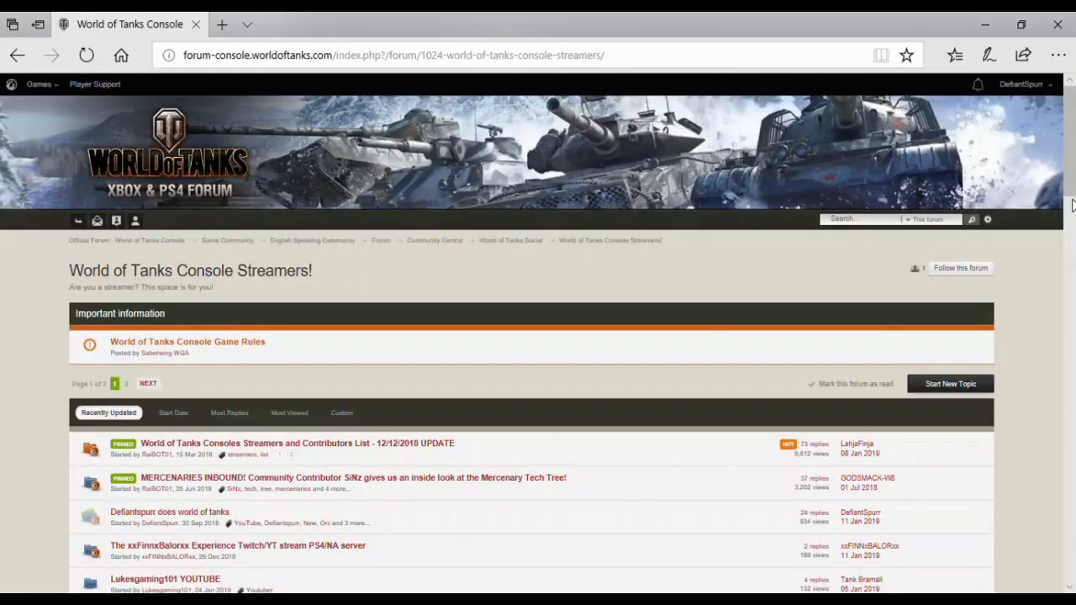
pyautogui.scroll(-3, 1073, 204)
pyautogui.scroll(-2, 1073, 204)
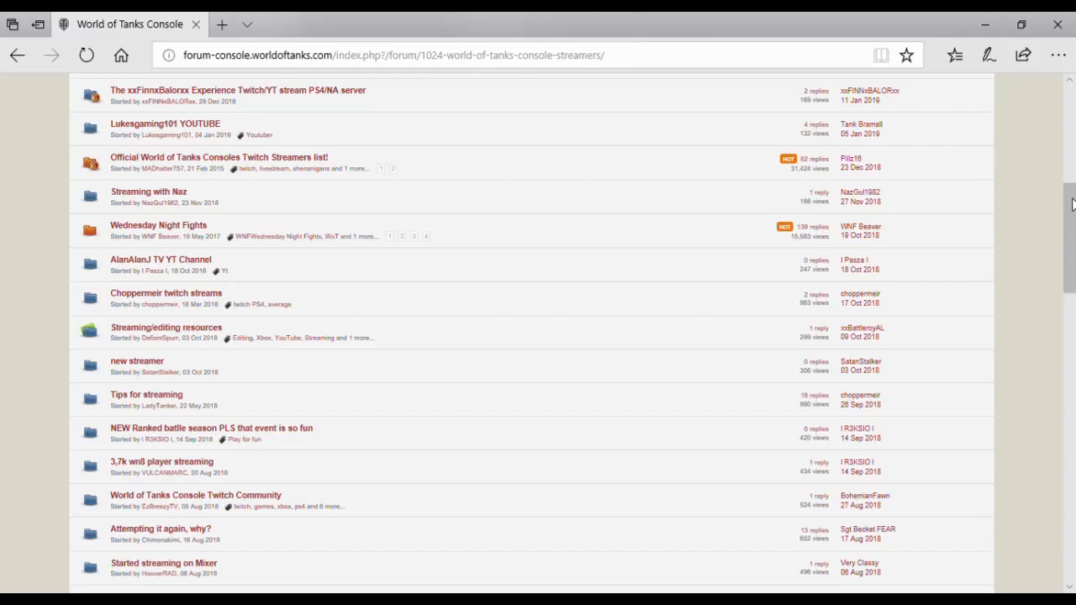
pyautogui.scroll(1, 1067, 227)
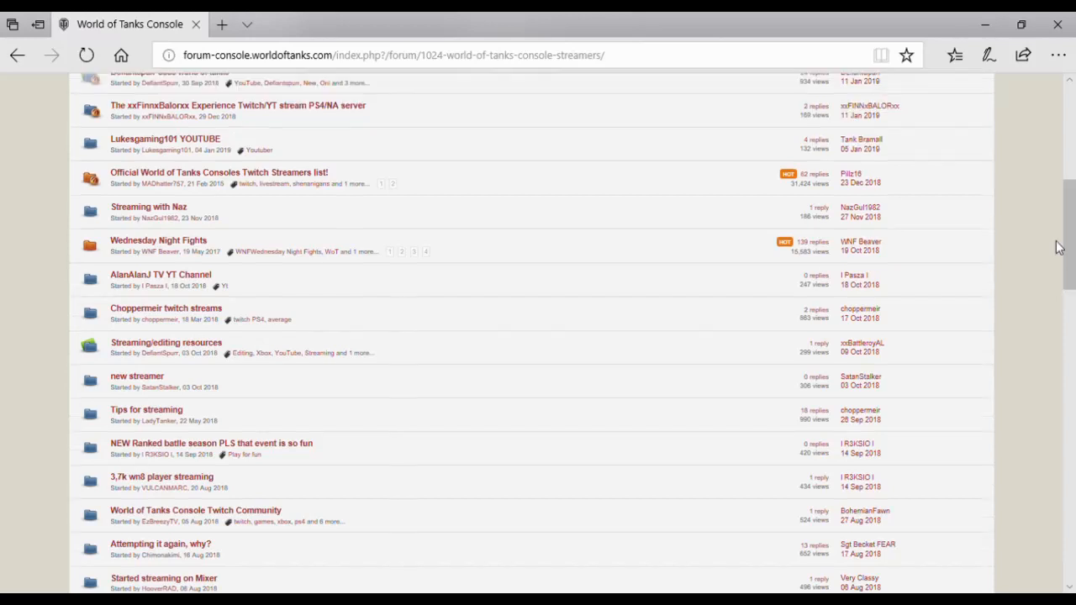
pyautogui.scroll(3, 1073, 256)
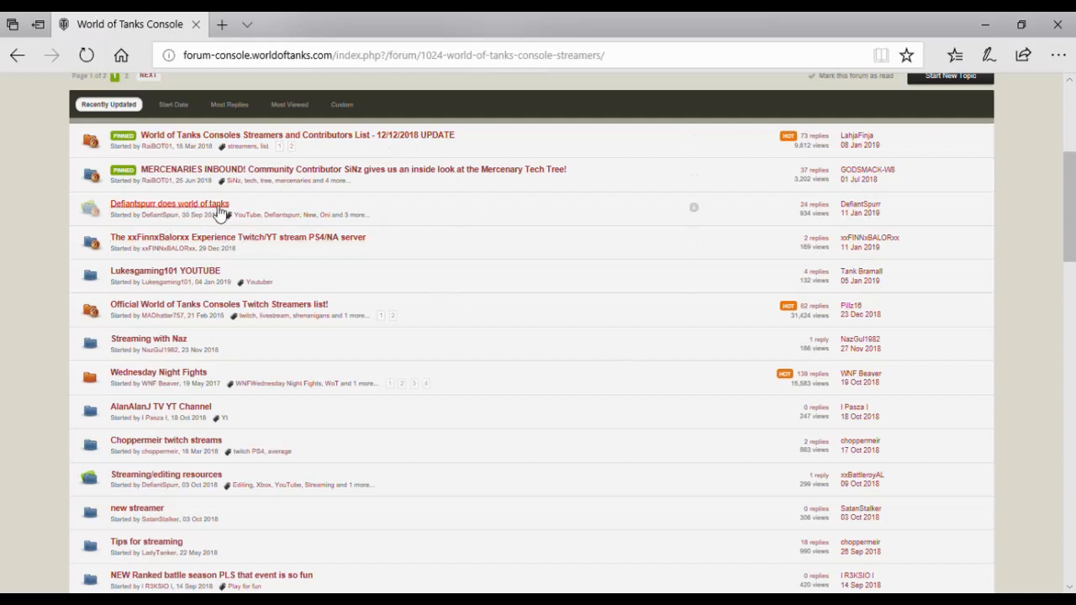
pyautogui.moveTo(1072, 241)
pyautogui.mouseDown()
pyautogui.moveTo(1072, 325)
pyautogui.moveTo(1072, 222)
pyautogui.mouseUp()
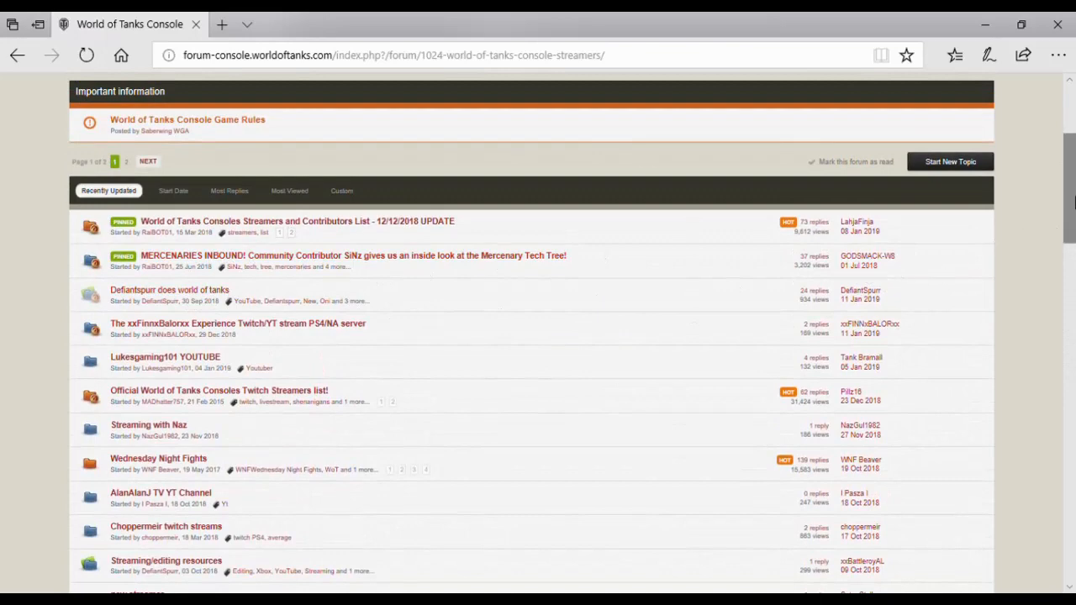
pyautogui.moveTo(1072, 210); pyautogui.dragTo(1072, 173)
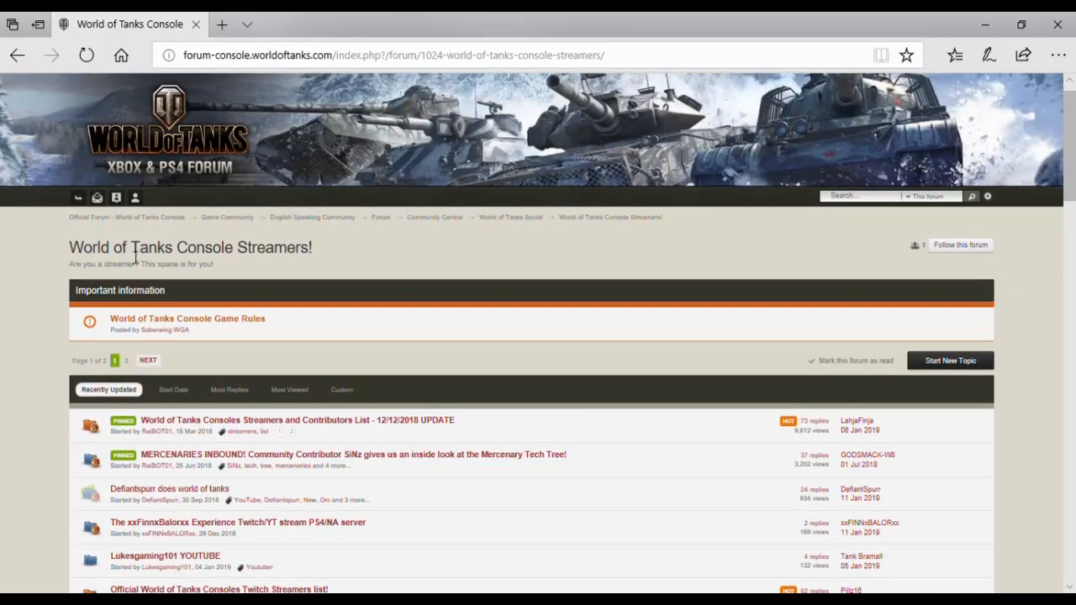
# Step: Return to the forum home page via the Official Forum breadcrumb
pyautogui.click(139, 218)
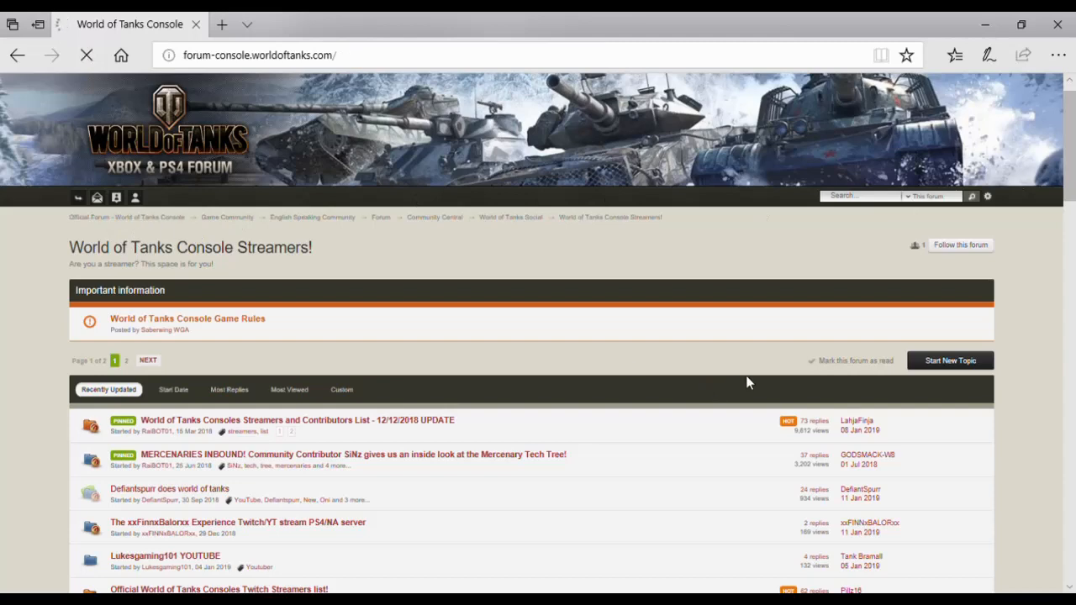